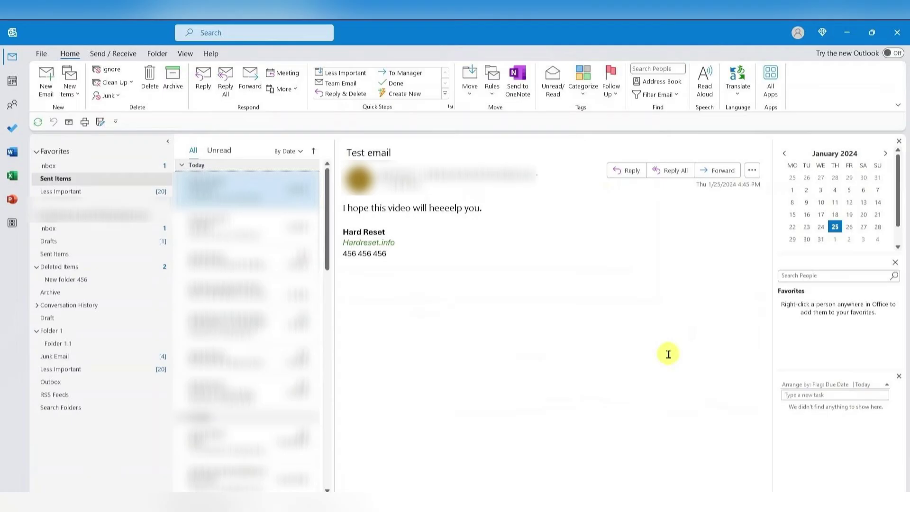
# Open the sent Test email and show its Recall This Message and Resend options
pyautogui.doubleClick(348, 190)
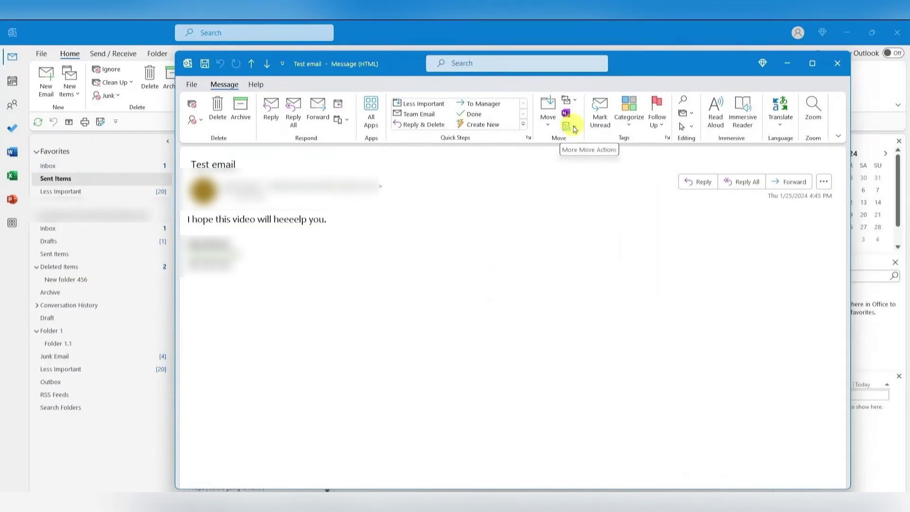
pyautogui.click(569, 127)
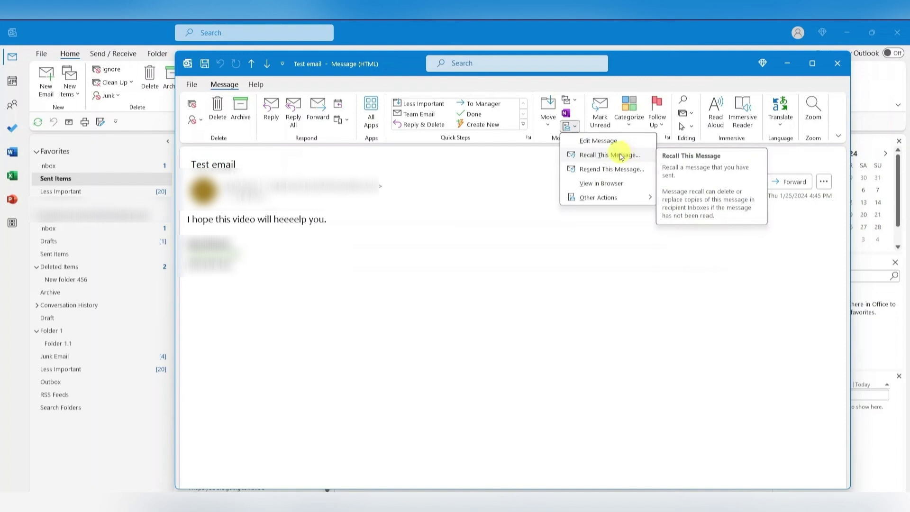
# Recall the Test email, choosing 'Delete unread copies and replace with a new message'
pyautogui.click(622, 155)
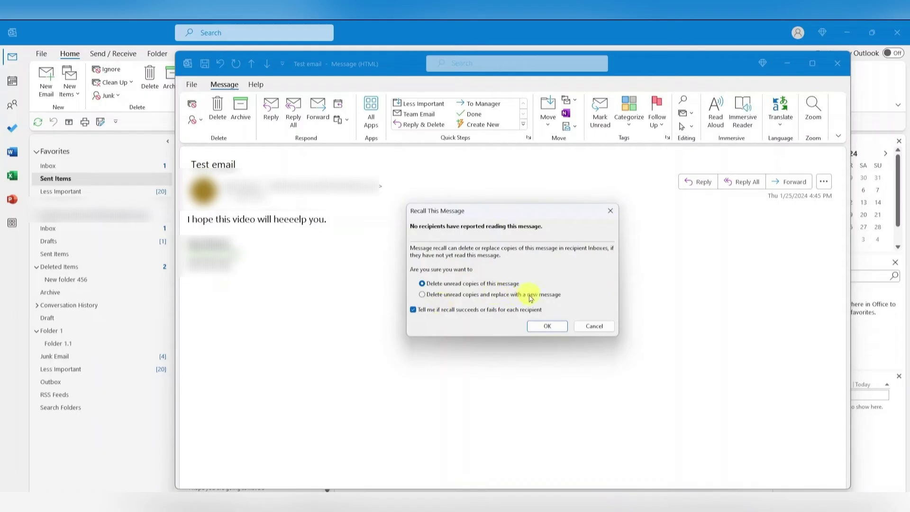
pyautogui.click(423, 294)
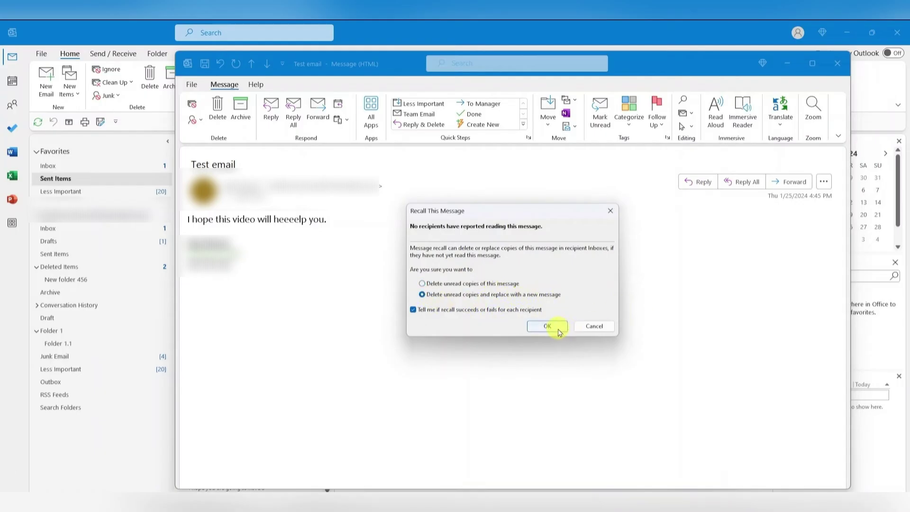
# Confirm the recall, fix 'heeeelp' to 'help', and send the replacement email
pyautogui.click(547, 326)
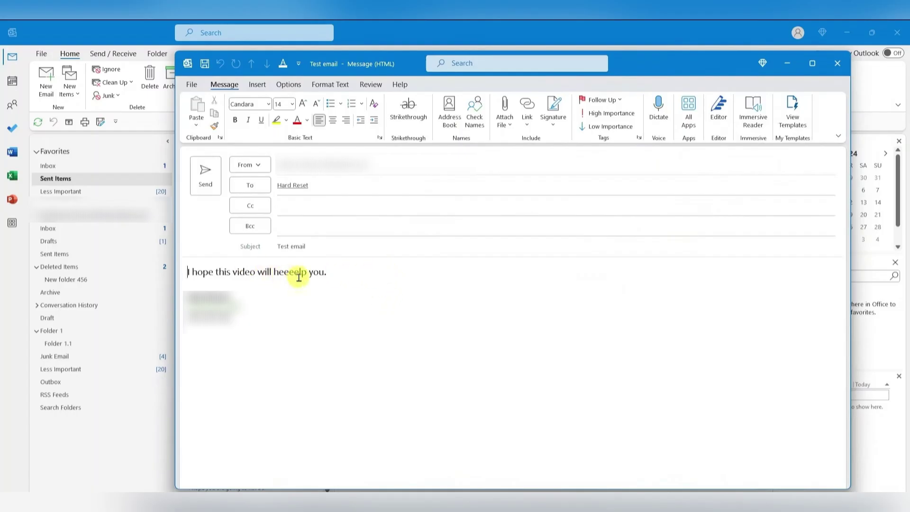
pyautogui.moveTo(299, 277); pyautogui.dragTo(284, 272)
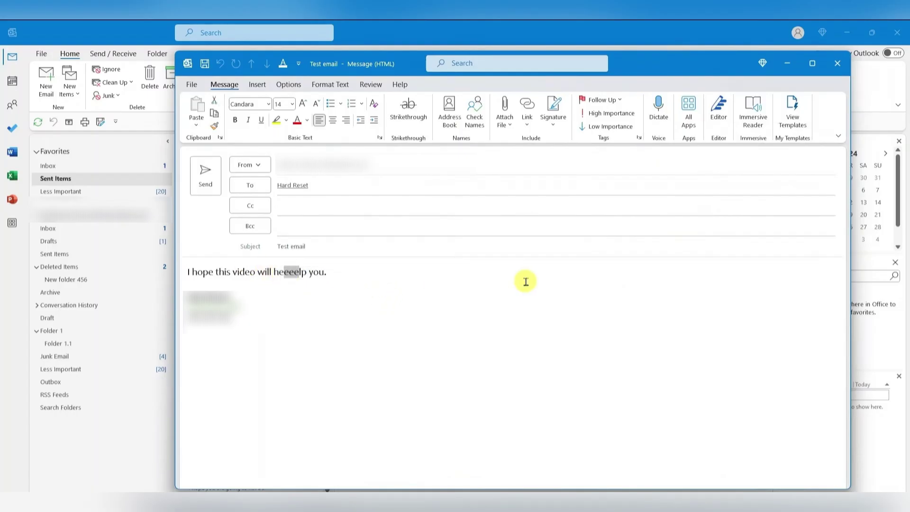
pyautogui.press('BackSpace')
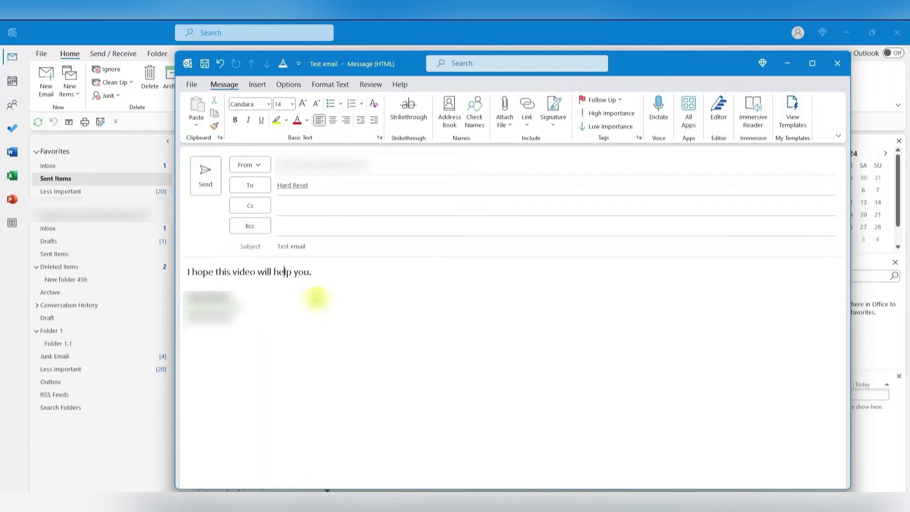
pyautogui.click(212, 168)
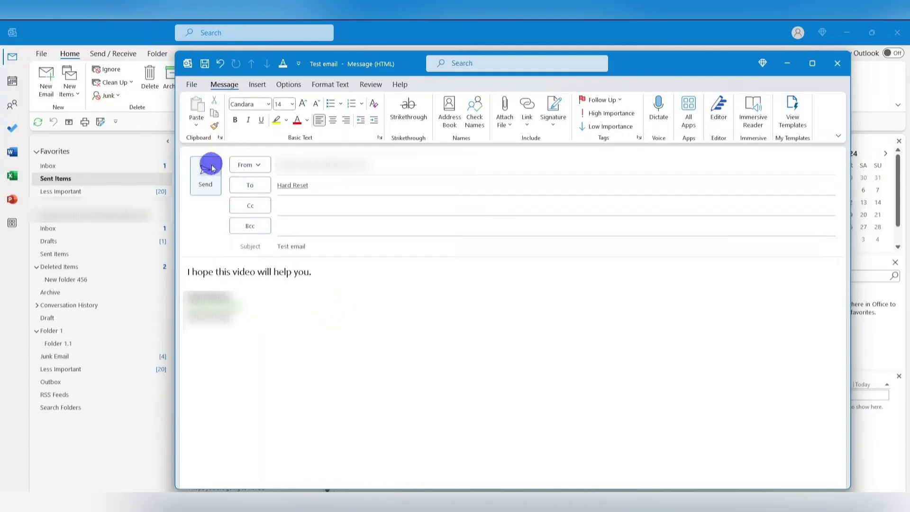